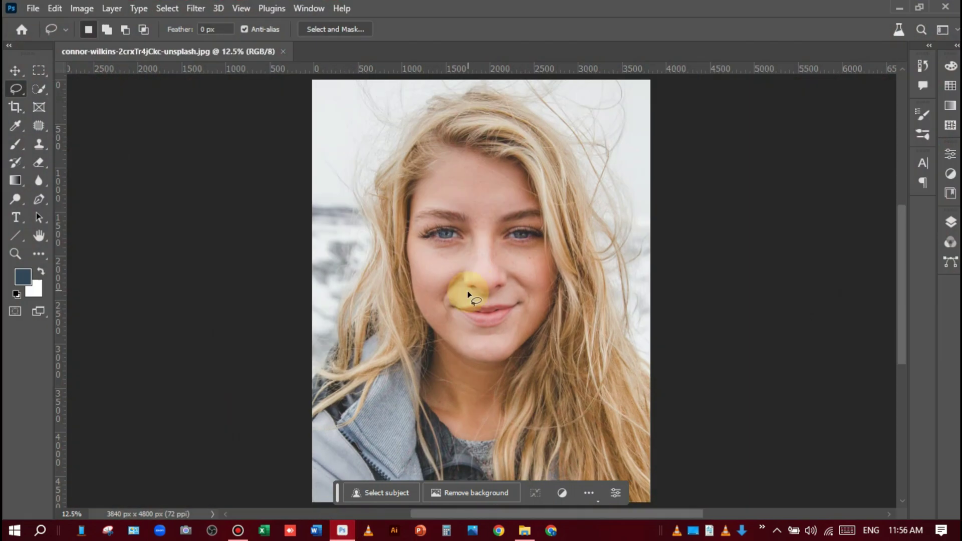
Step: Duplicate the portrait's Background layer to create 'Background copy' in the Layers panel
left_click(15, 70)
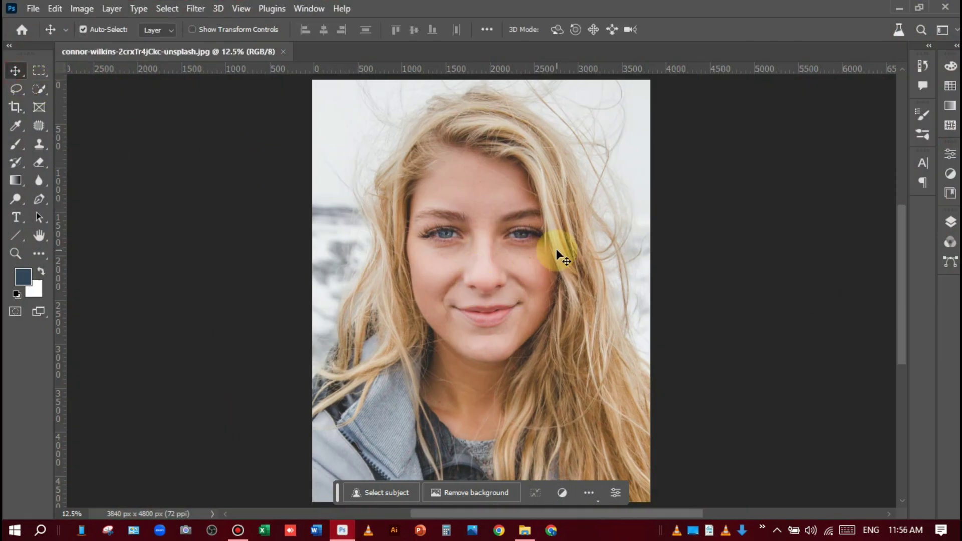
scroll(556, 251, "down", 1)
left_click(951, 222)
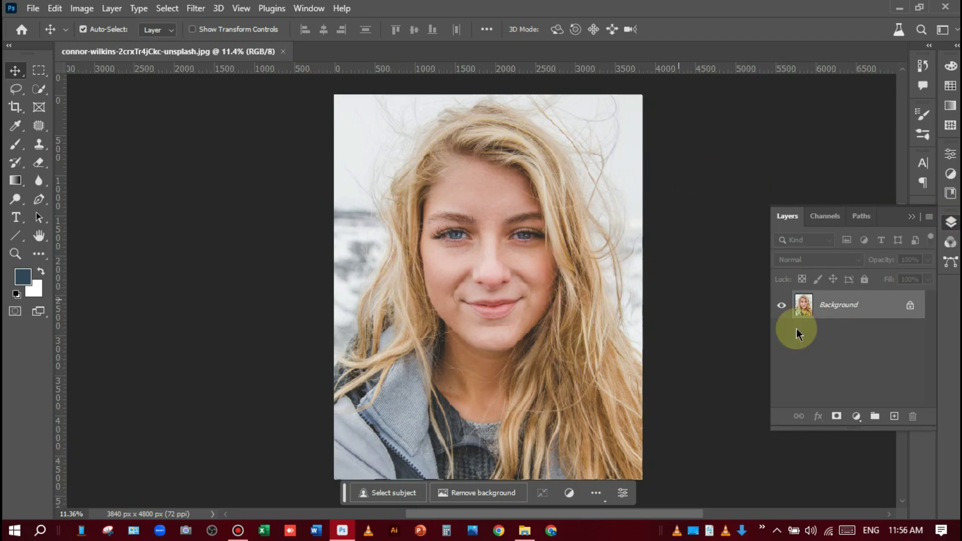
left_click_drag(886, 306, 896, 418)
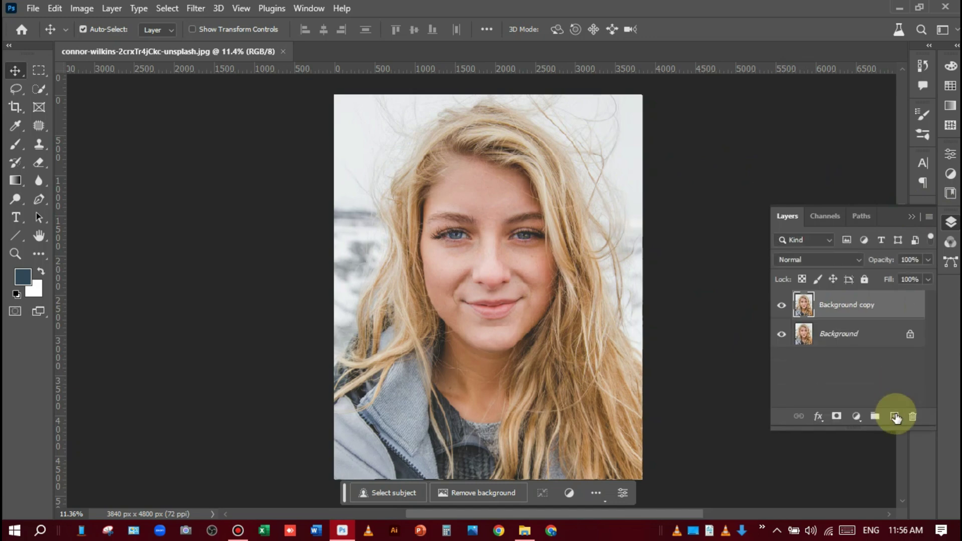
left_click(910, 220)
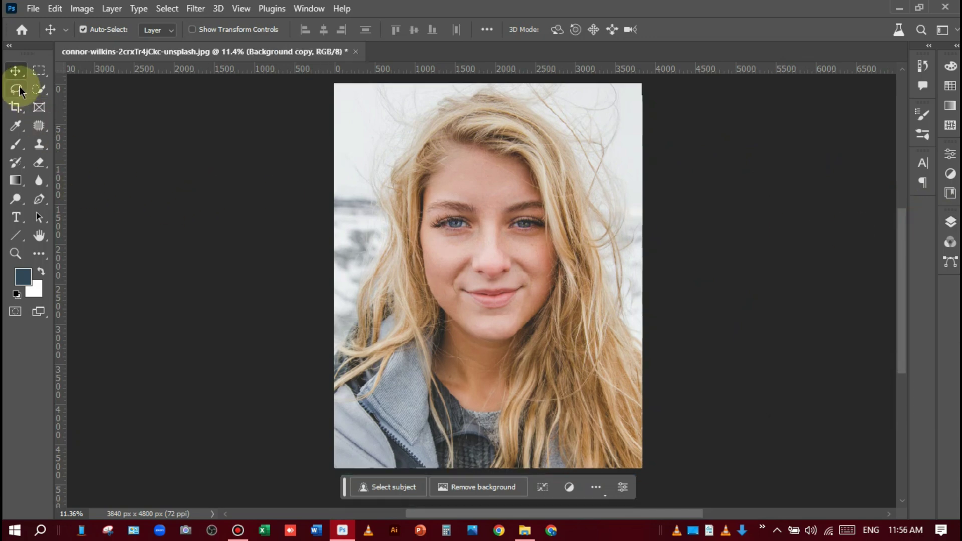
Step: Draw a freehand Lasso outline around the hair on both sides, leaving out the face
left_click(18, 89)
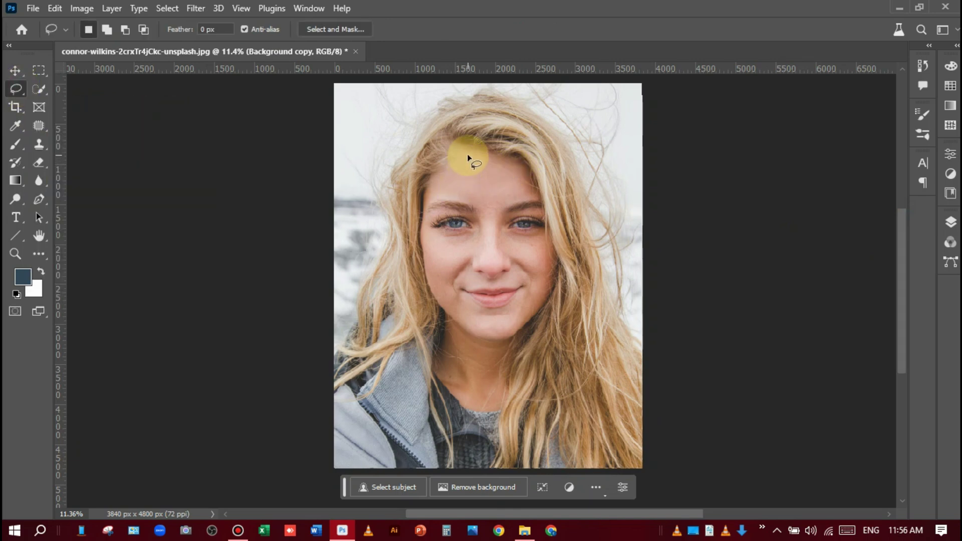
left_click_drag(466, 165, 462, 170)
left_click_drag(430, 198, 435, 269)
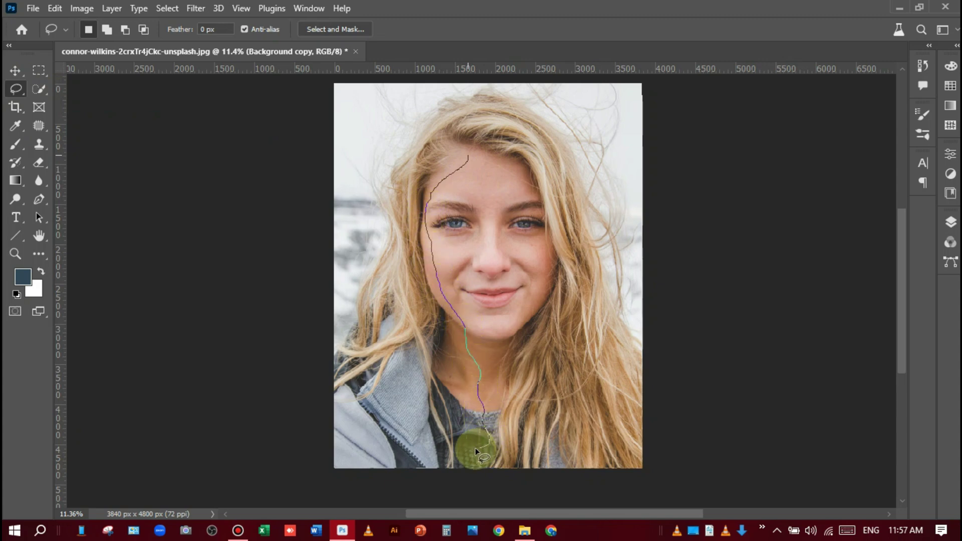
mouse_move(411, 468)
left_mouse_down()
mouse_move(422, 374)
mouse_move(395, 378)
mouse_move(382, 417)
mouse_move(365, 425)
mouse_move(325, 407)
left_mouse_up()
mouse_move(324, 341)
left_mouse_down()
mouse_move(356, 268)
mouse_move(354, 195)
mouse_move(334, 135)
mouse_move(350, 139)
mouse_move(356, 125)
mouse_move(344, 87)
mouse_move(356, 76)
mouse_move(618, 85)
mouse_move(630, 102)
mouse_move(629, 160)
mouse_move(645, 224)
mouse_move(637, 312)
mouse_move(648, 408)
mouse_move(631, 491)
left_mouse_up()
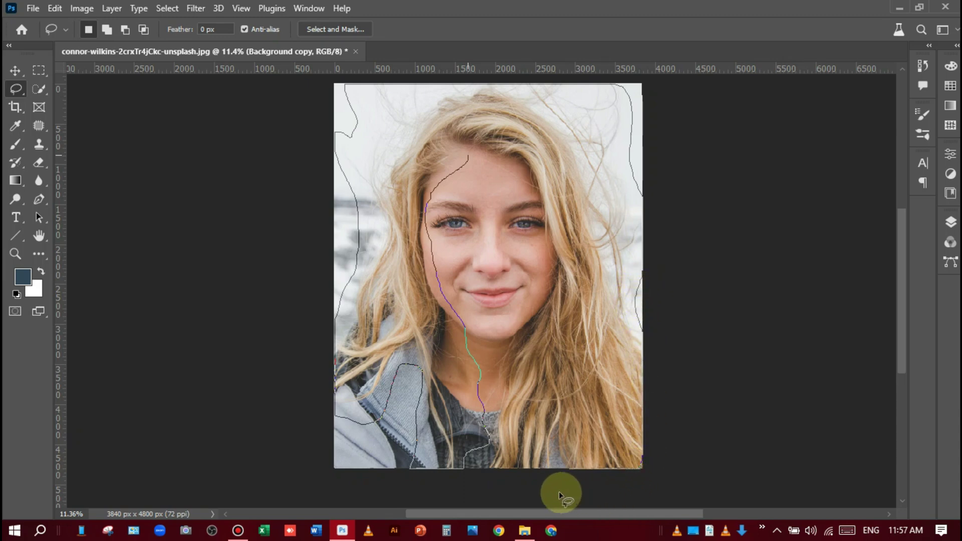
left_click_drag(487, 459, 487, 402)
left_click_drag(492, 342, 521, 320)
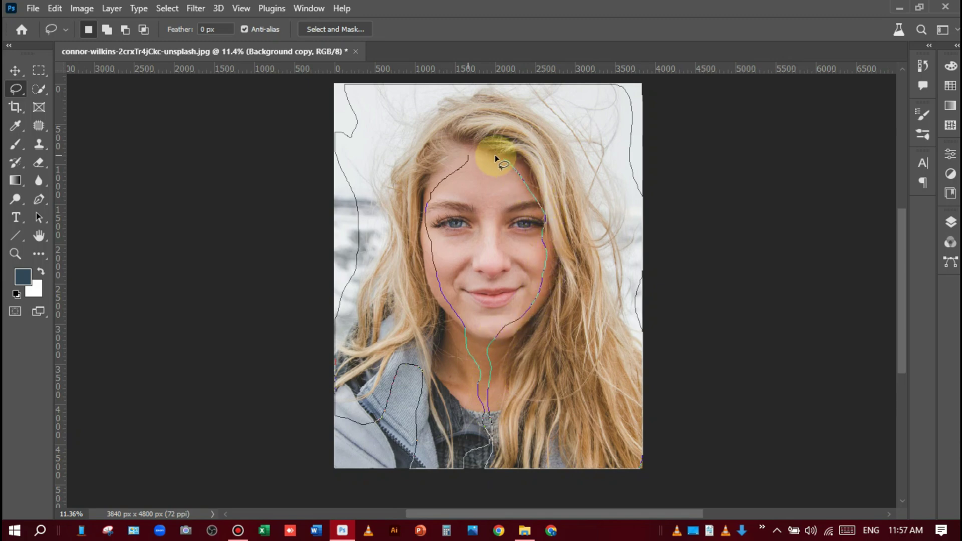
left_click_drag(468, 154, 466, 168)
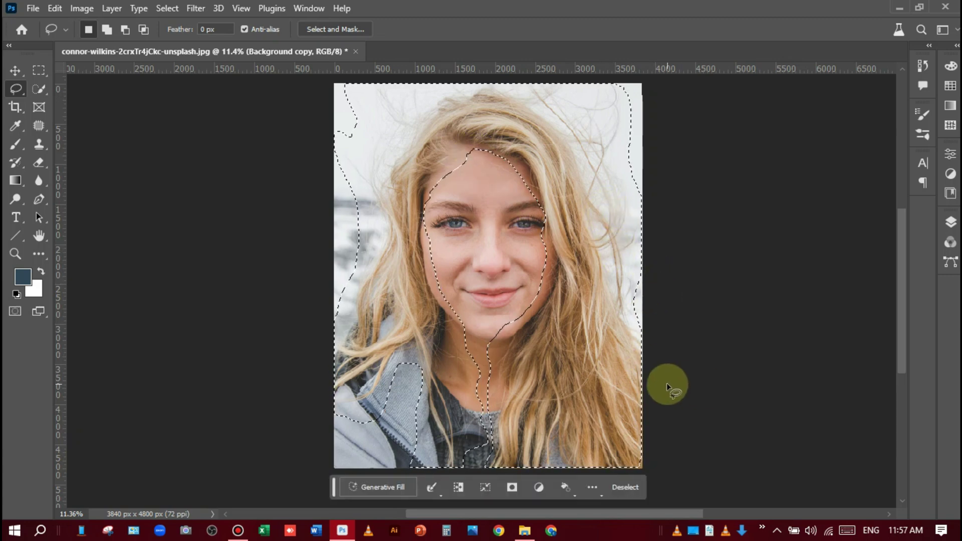
Step: Generative-fill the hair selection with the prompt 'white curly hair'
left_click(379, 488)
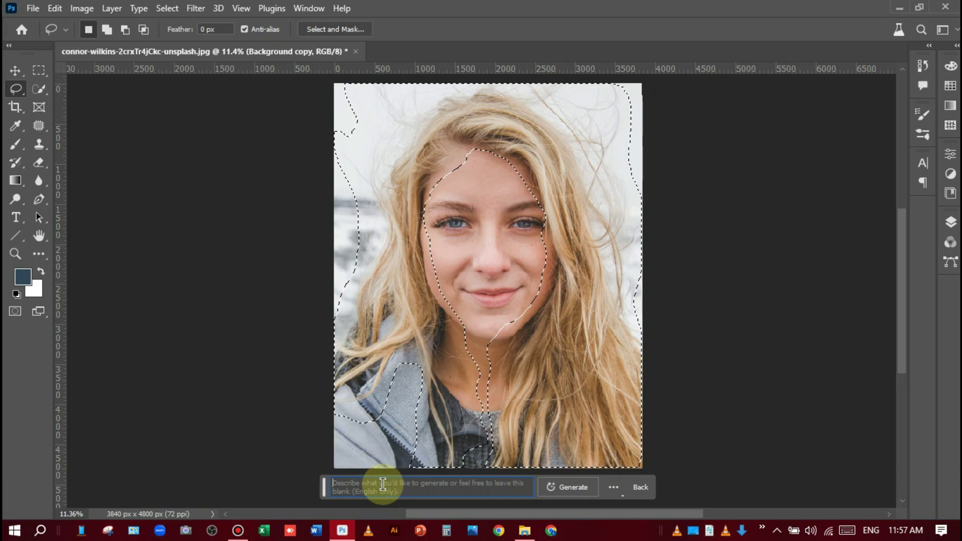
type("white ")
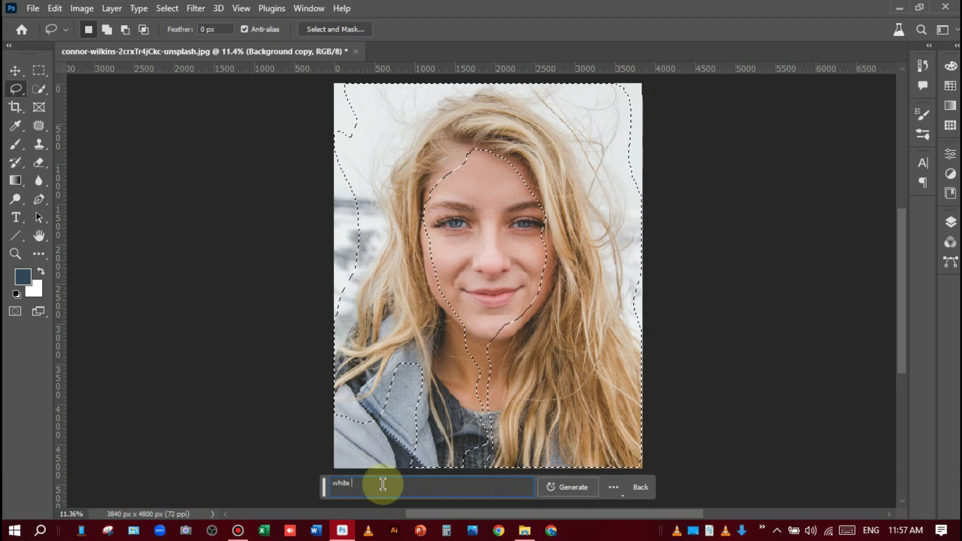
type("curly ")
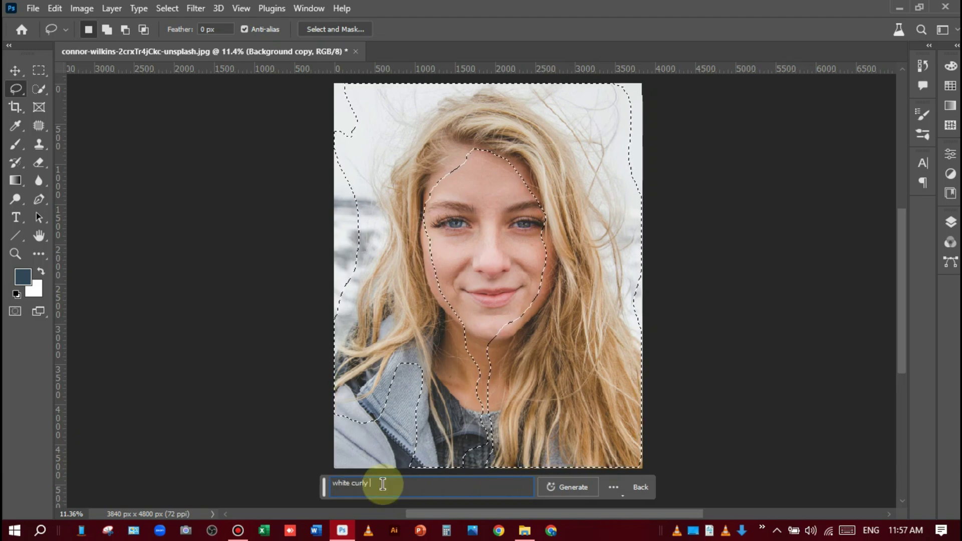
type("hair")
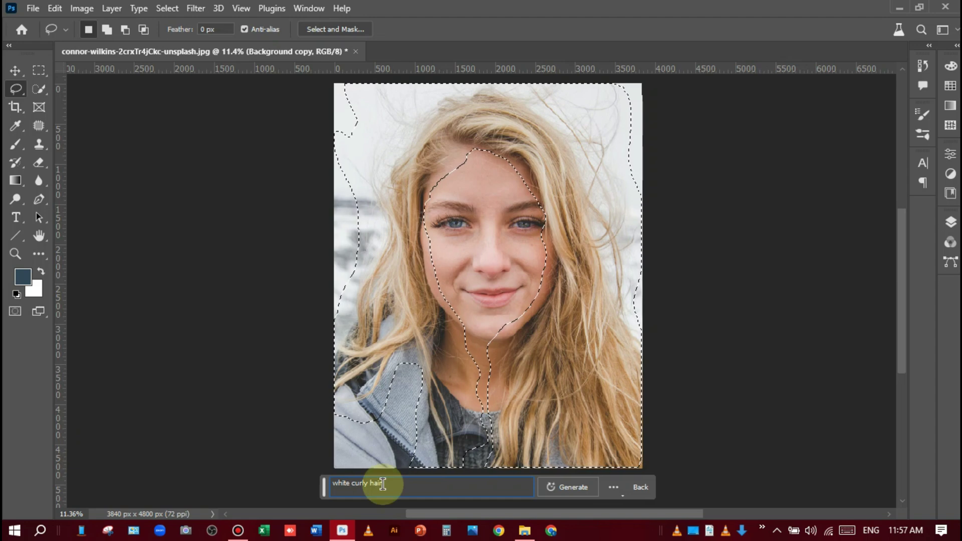
left_click(570, 485)
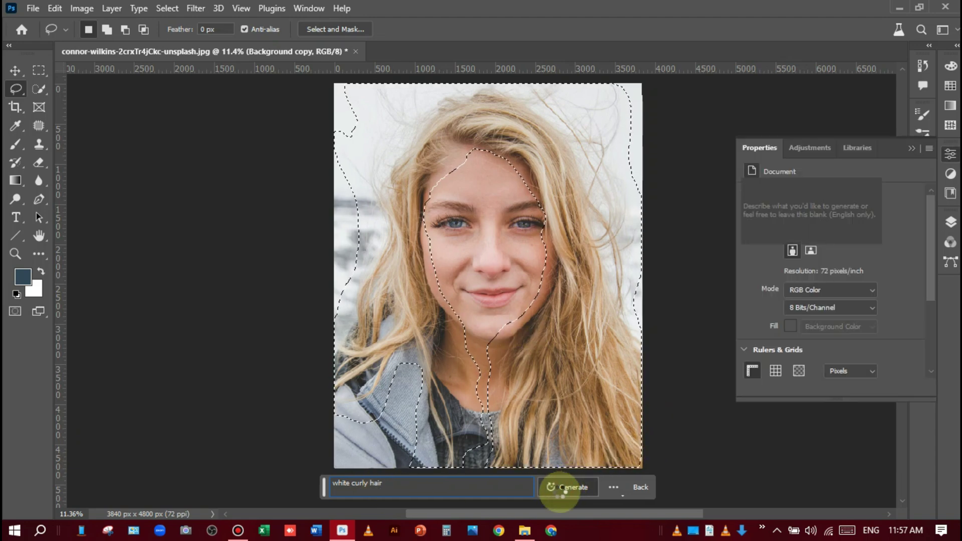
left_click(911, 149)
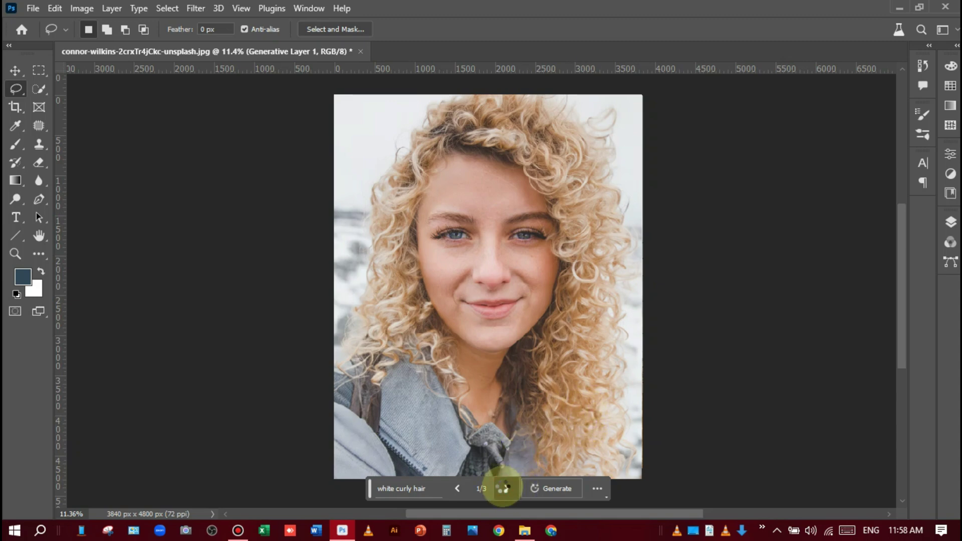
Step: Browse the three generated hair variations and settle on variation 3 of 3
left_click(505, 488)
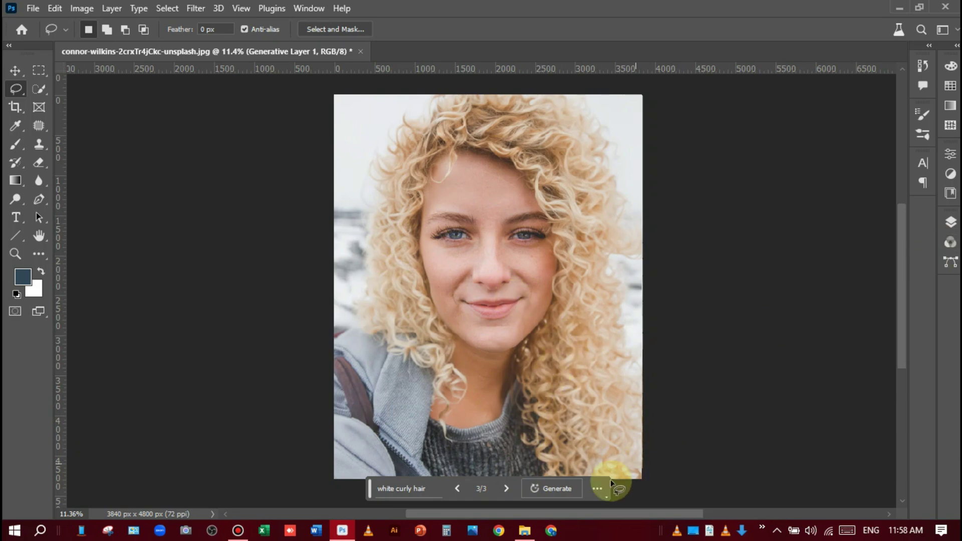
left_click(466, 494)
left_click(466, 495)
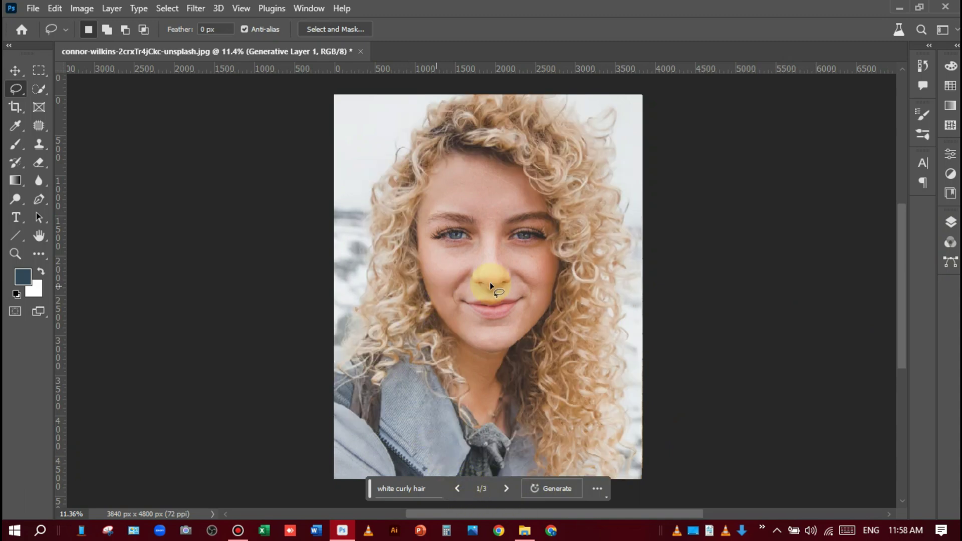
left_click(507, 488)
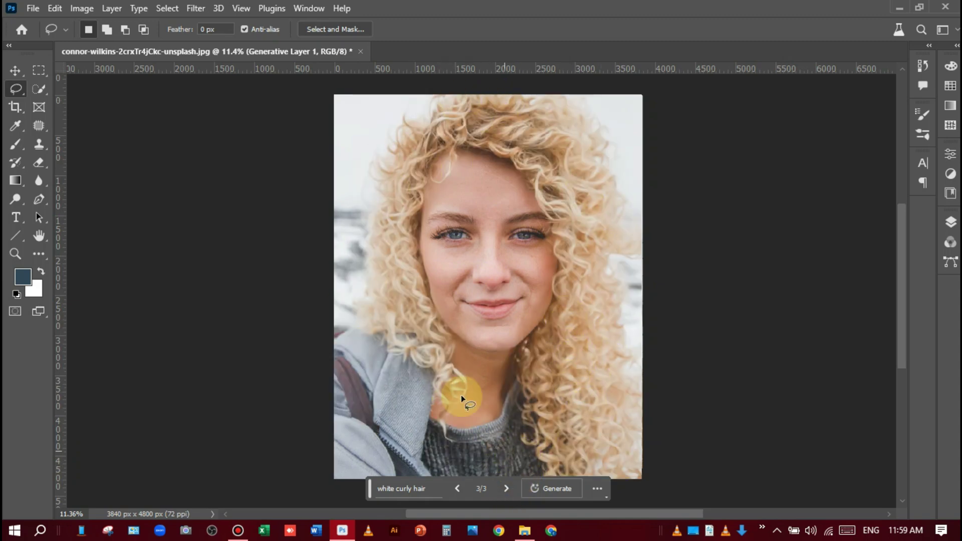
Step: Generate again, compare the six hair variations, and apply variation 6 of 6
left_click(557, 490)
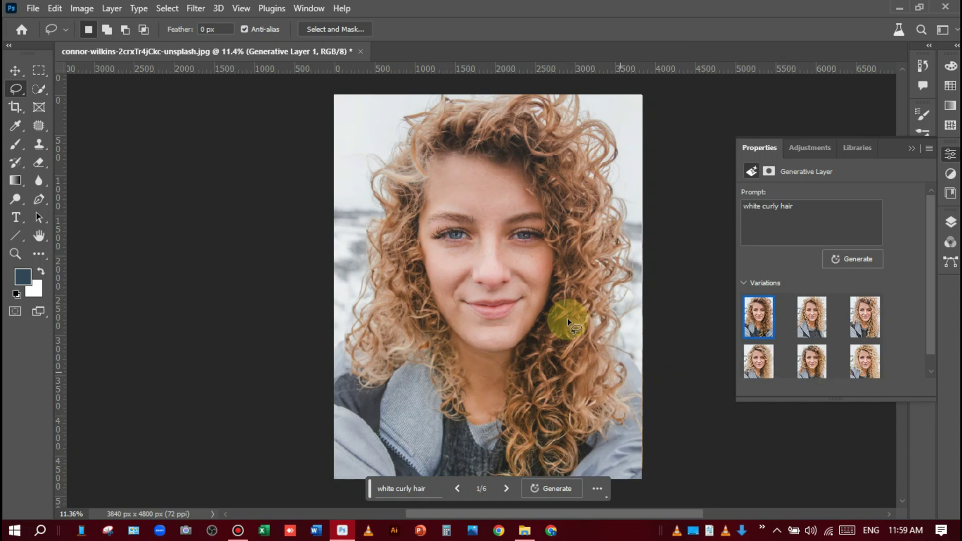
left_click(506, 489)
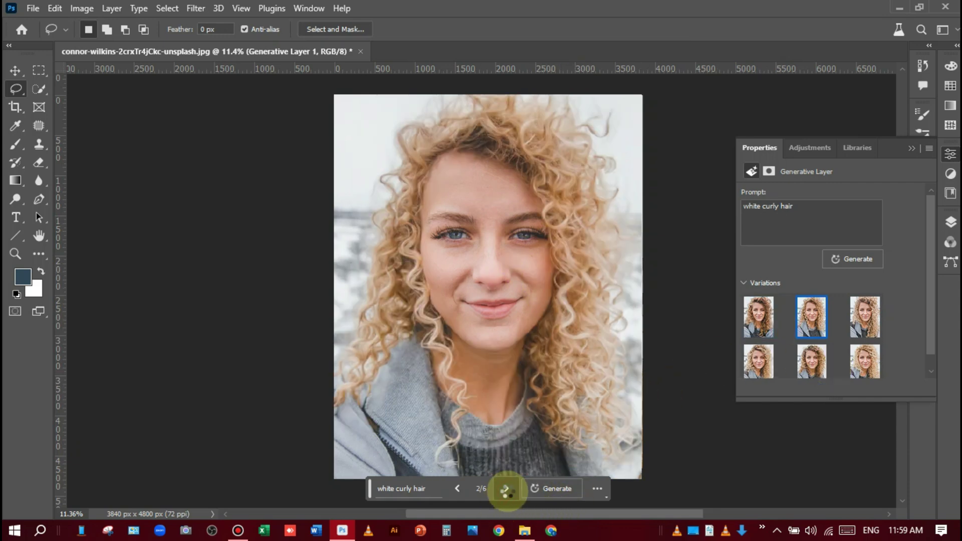
left_click(507, 490)
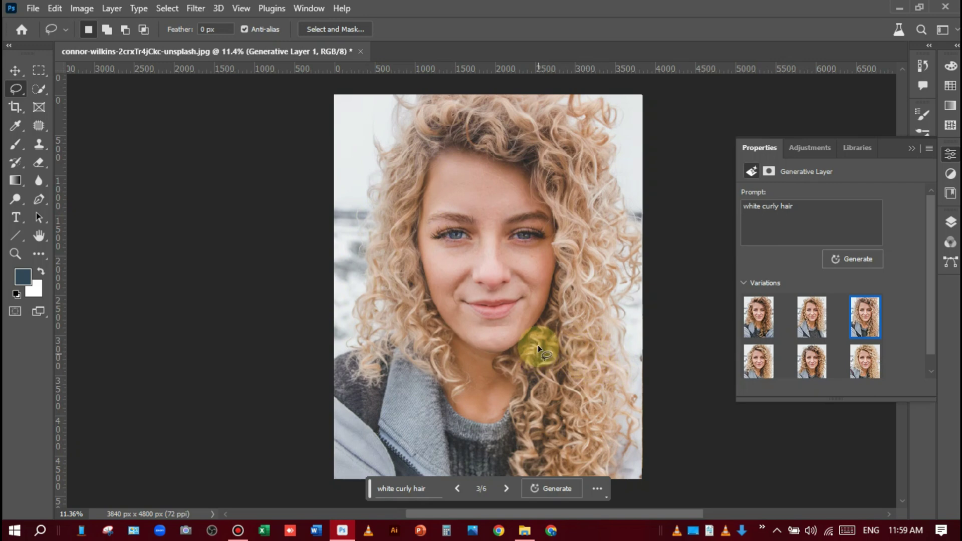
left_click(863, 373)
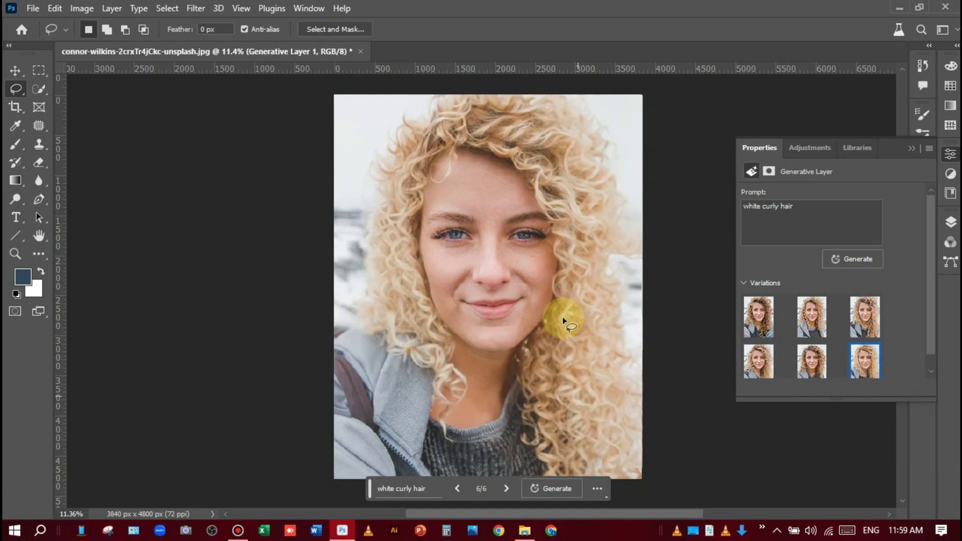
left_click(864, 315)
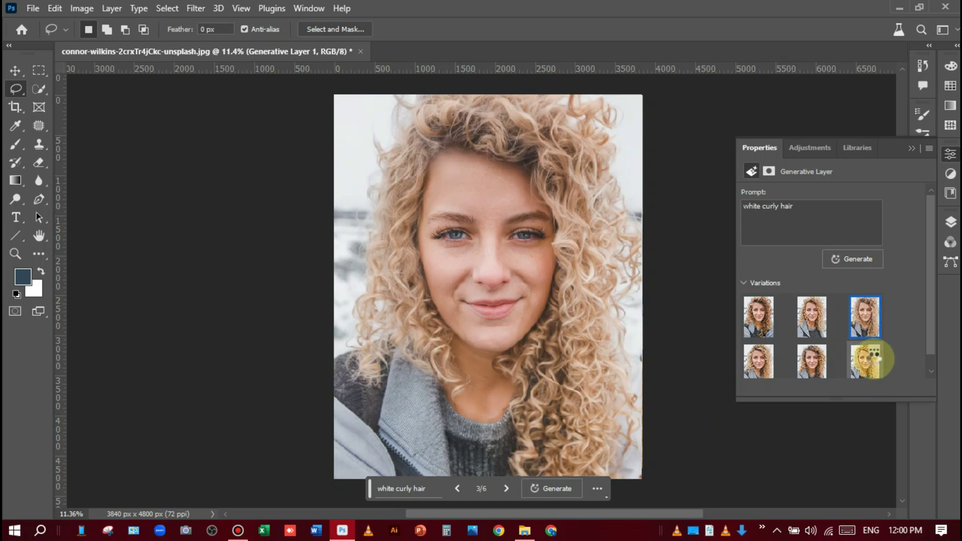
left_click(872, 361)
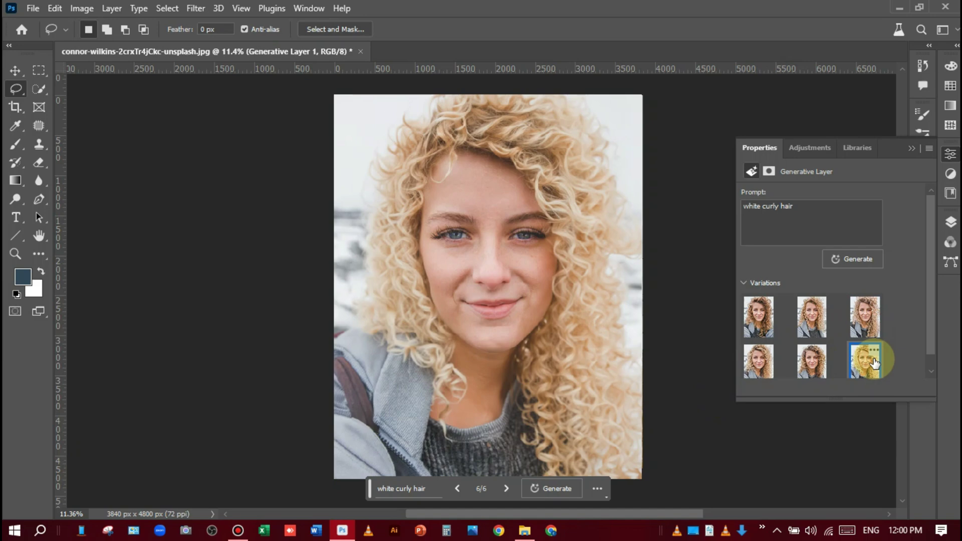
left_click(911, 148)
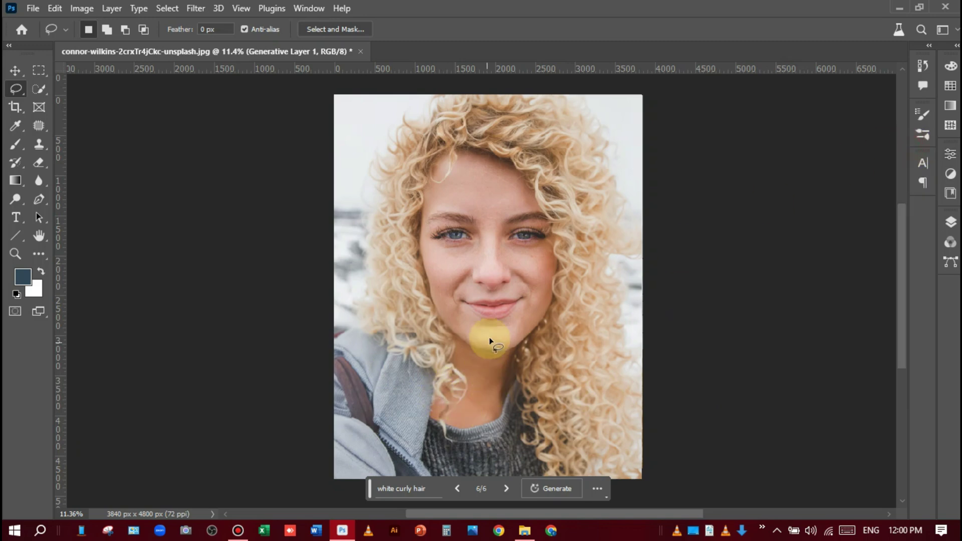
Step: Merge Background copy and Generative Layer 1 with Merge Layers into one Generative Layer 1
scroll(496, 319, "up", 3)
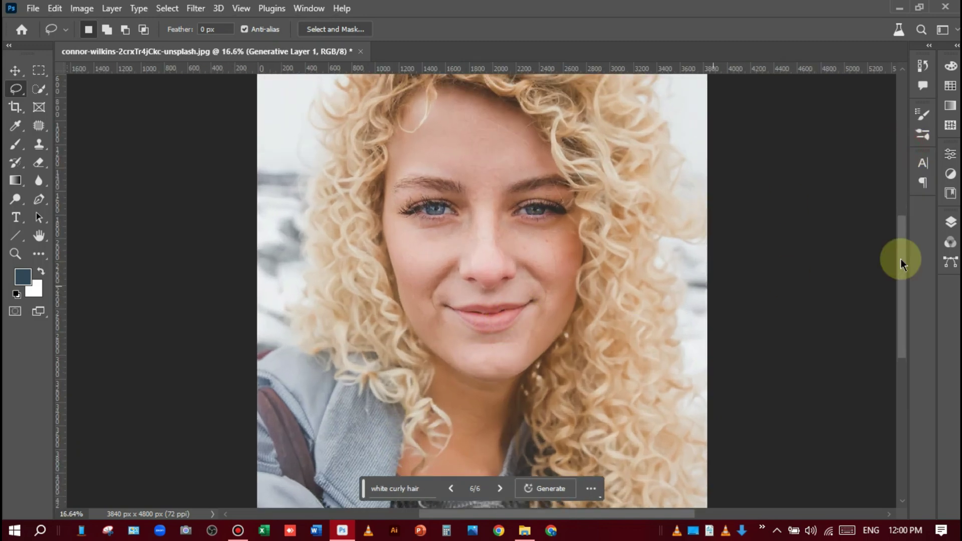
left_click(951, 222)
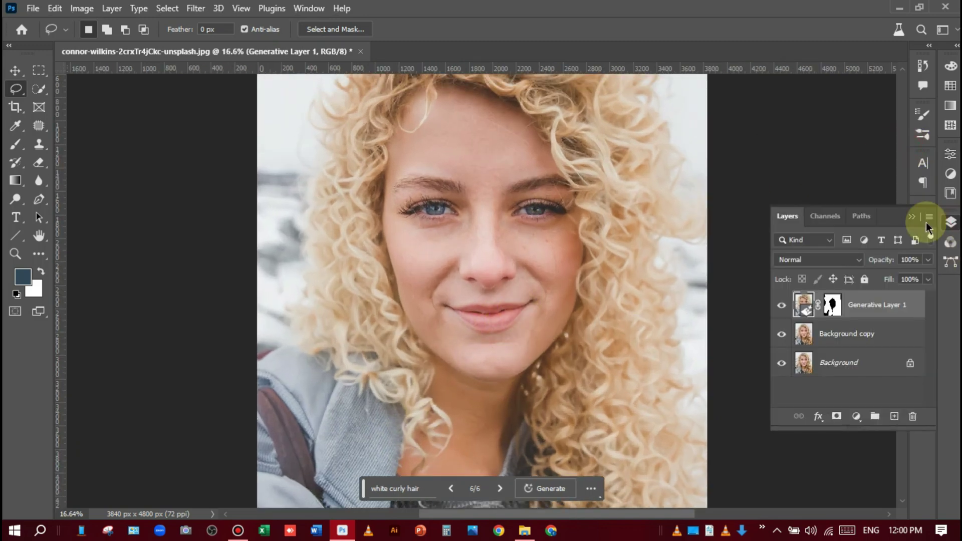
left_click(860, 336)
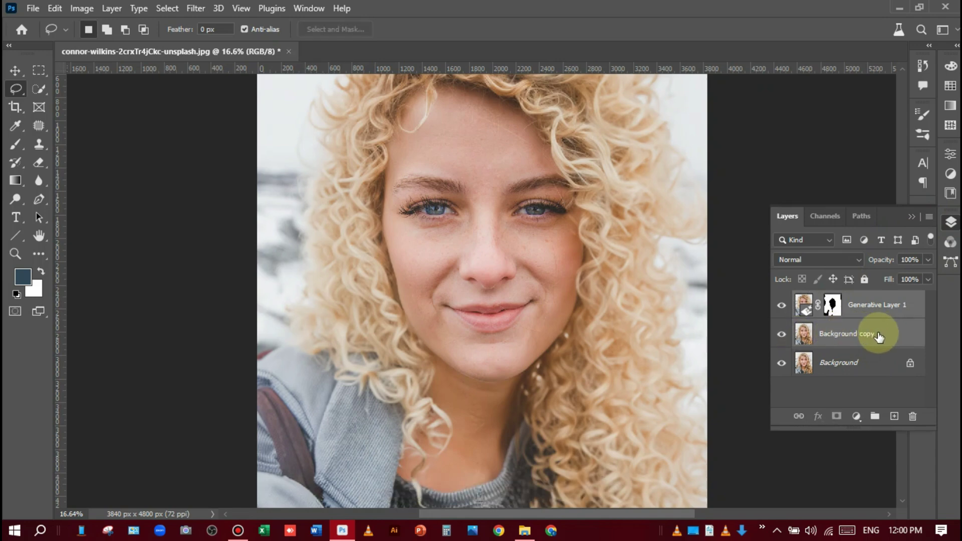
right_click(879, 337)
left_click(822, 447)
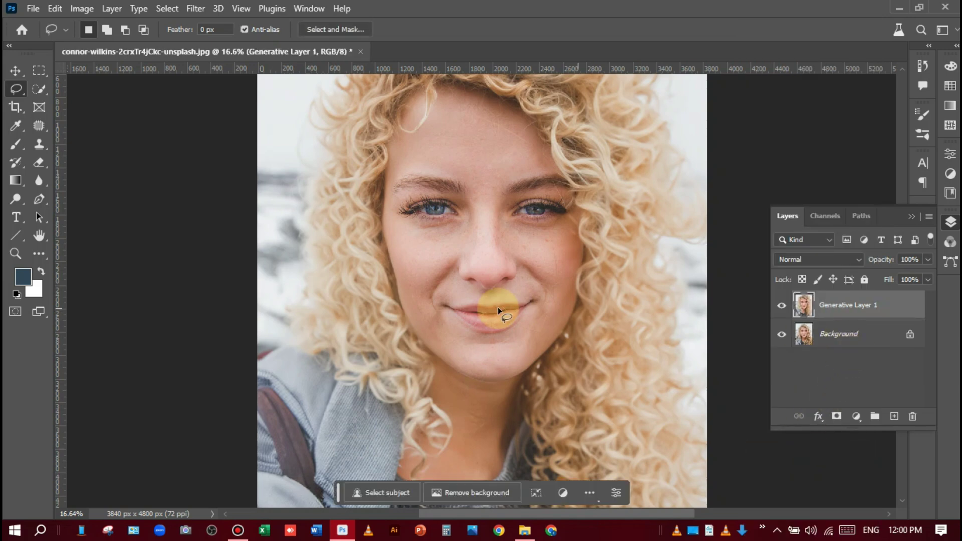
scroll(514, 309, "down", 2)
scroll(556, 314, "down", 1)
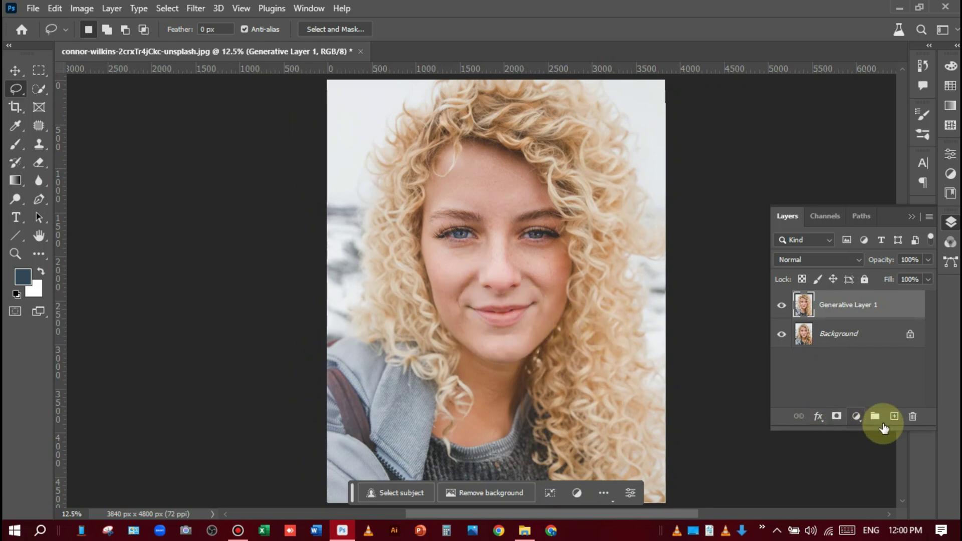
Step: Add an empty Layer 1 and set the foreground to a dark navy sampled from the eye
left_click(895, 416)
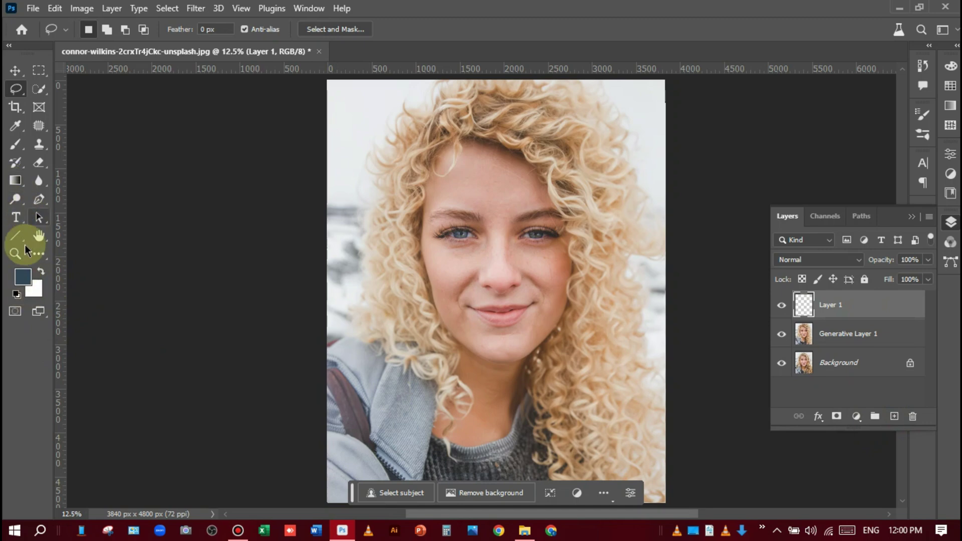
left_click(22, 278)
left_click_drag(549, 187, 704, 305)
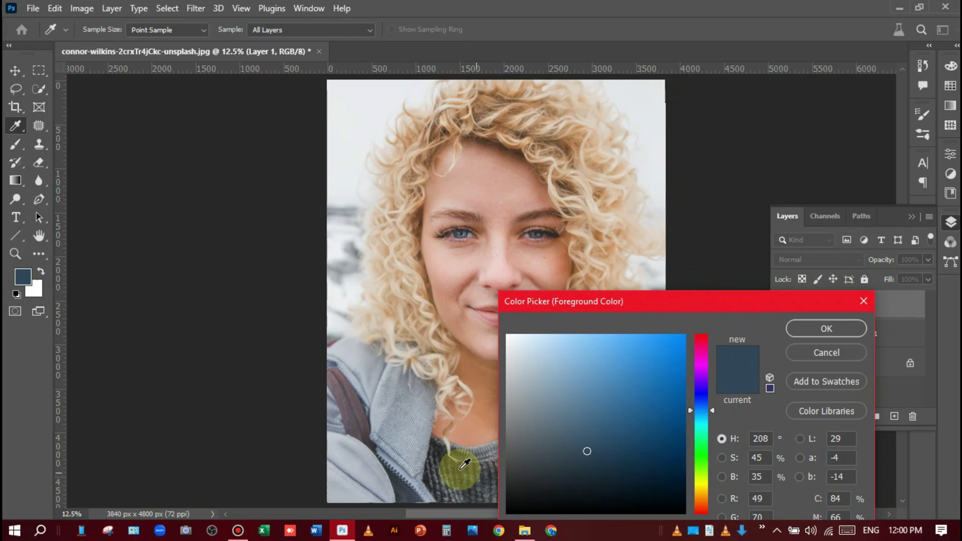
left_click(458, 234)
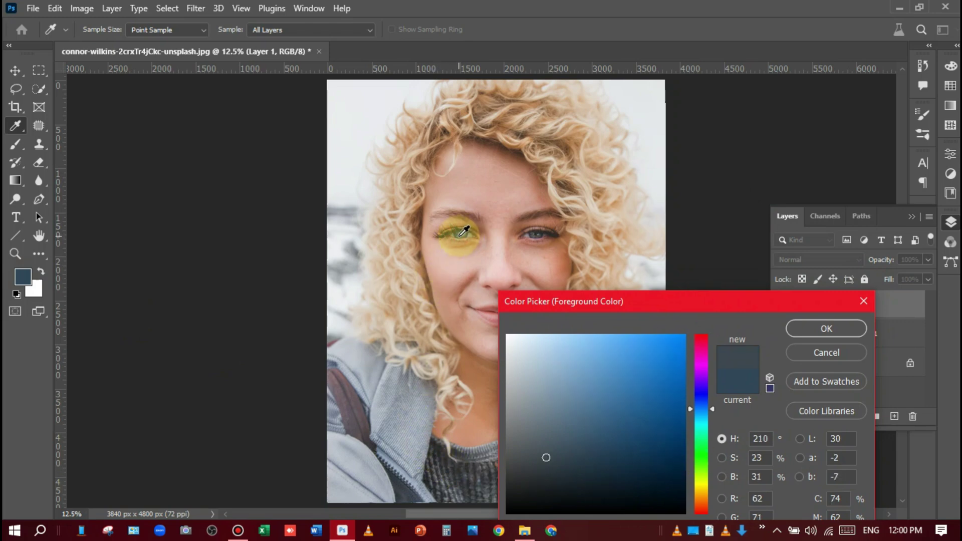
left_click(461, 234)
left_click(461, 231)
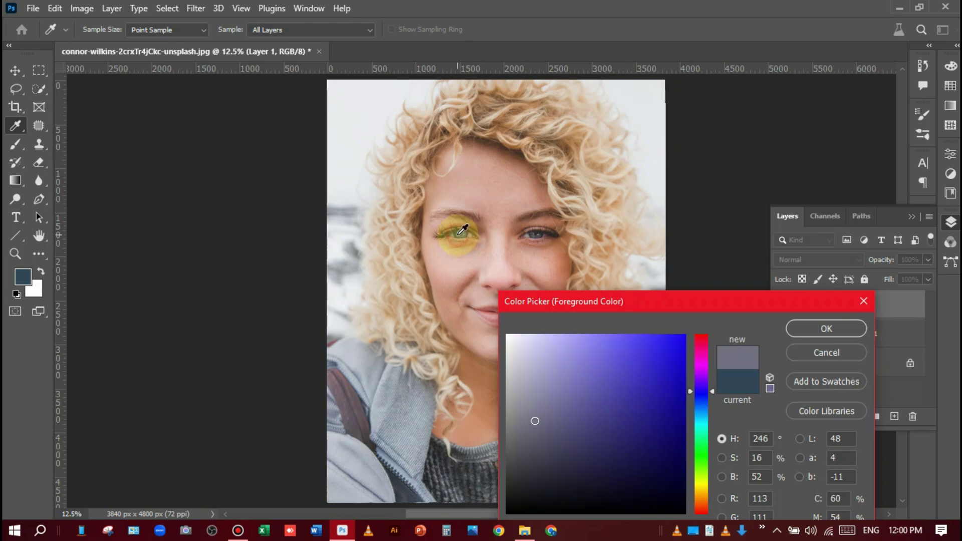
left_click(459, 233)
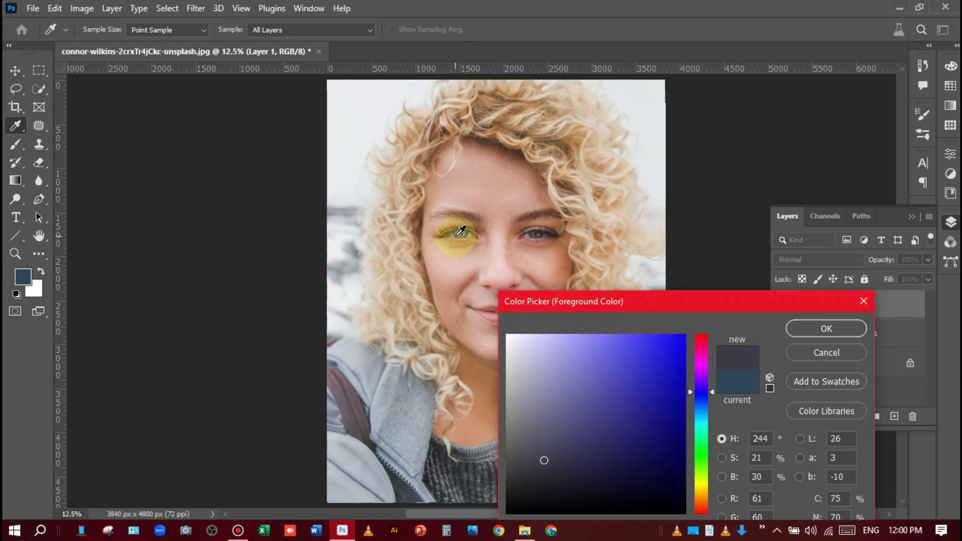
left_click_drag(540, 460, 613, 446)
left_click_drag(628, 446, 637, 455)
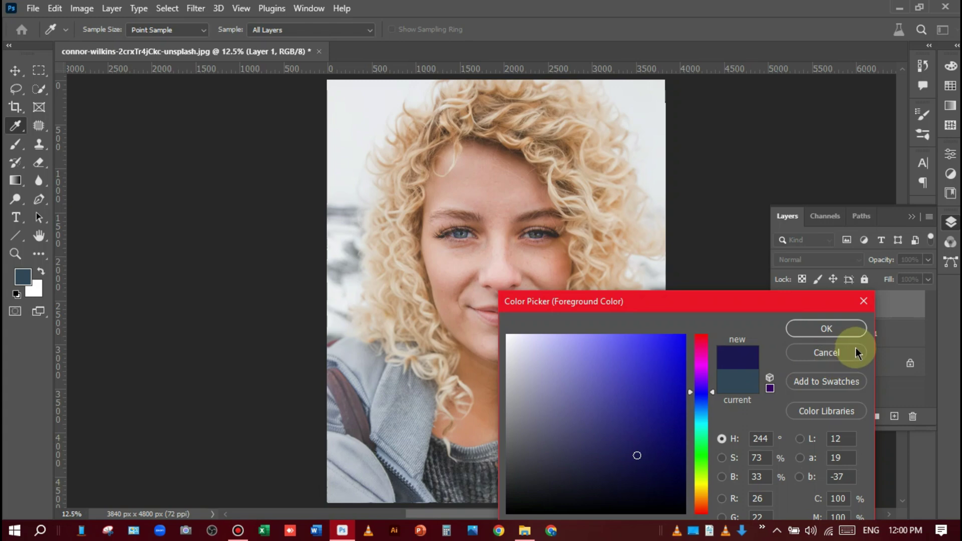
left_click(833, 331)
key("l")
scroll(510, 339, "up", 5)
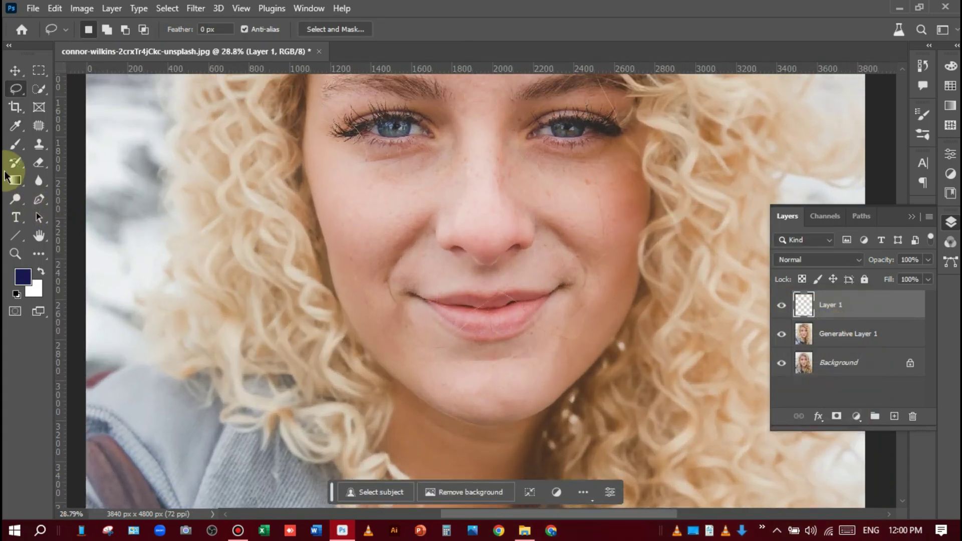
Step: Paint navy over the lips on Layer 1 with the Brush at 100% opacity
left_click(17, 145)
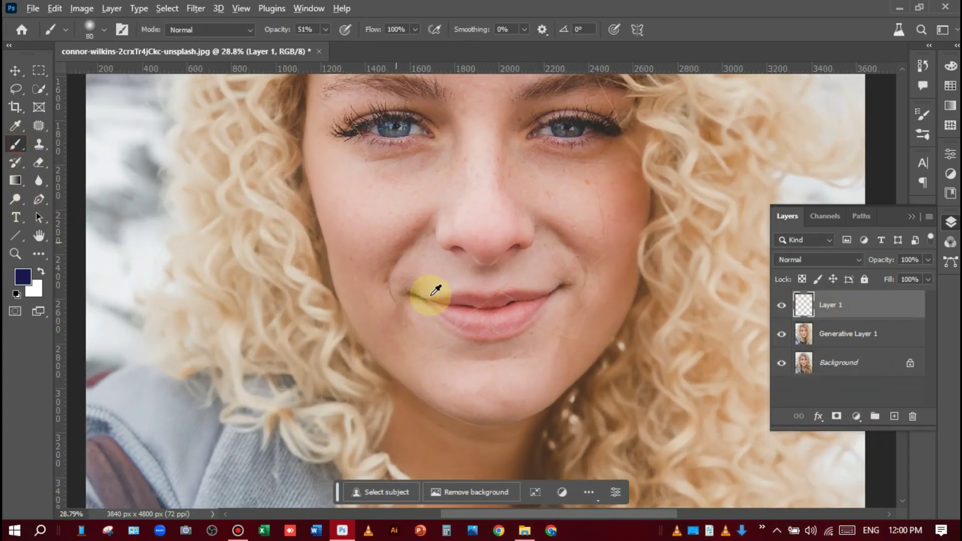
scroll(416, 293, "up", 2)
scroll(515, 319, "up", 1)
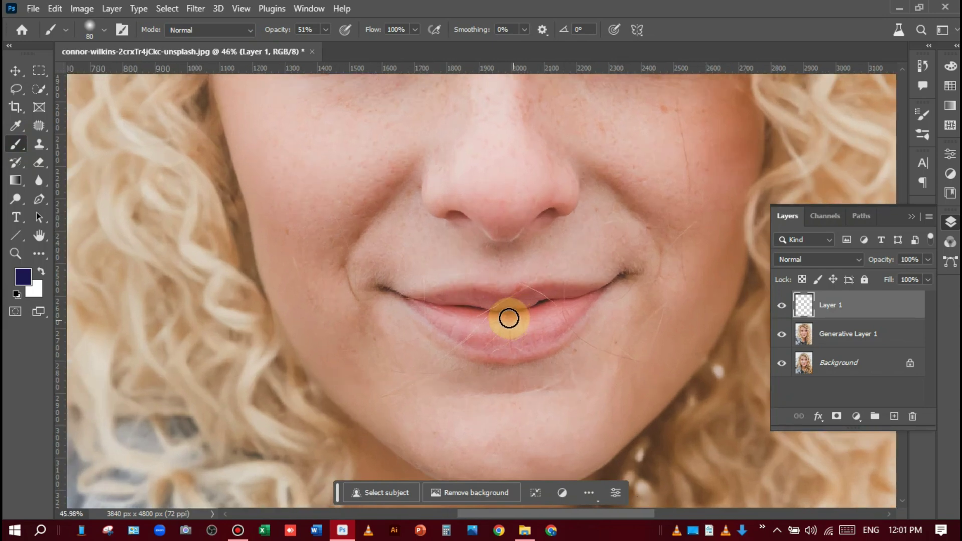
left_click(325, 30)
left_click_drag(327, 50, 359, 39)
left_click(326, 30)
scroll(466, 311, "up", 2)
mouse_move(405, 296)
left_mouse_down()
mouse_move(465, 333)
mouse_move(533, 338)
mouse_move(605, 314)
mouse_move(640, 286)
mouse_move(505, 295)
mouse_move(453, 286)
mouse_move(427, 302)
mouse_move(516, 316)
mouse_move(578, 305)
mouse_move(451, 324)
mouse_move(413, 305)
mouse_move(446, 332)
mouse_move(513, 353)
mouse_move(582, 334)
mouse_move(640, 294)
mouse_move(589, 307)
mouse_move(627, 298)
mouse_move(623, 318)
mouse_move(552, 361)
mouse_move(466, 344)
mouse_move(411, 310)
left_mouse_up()
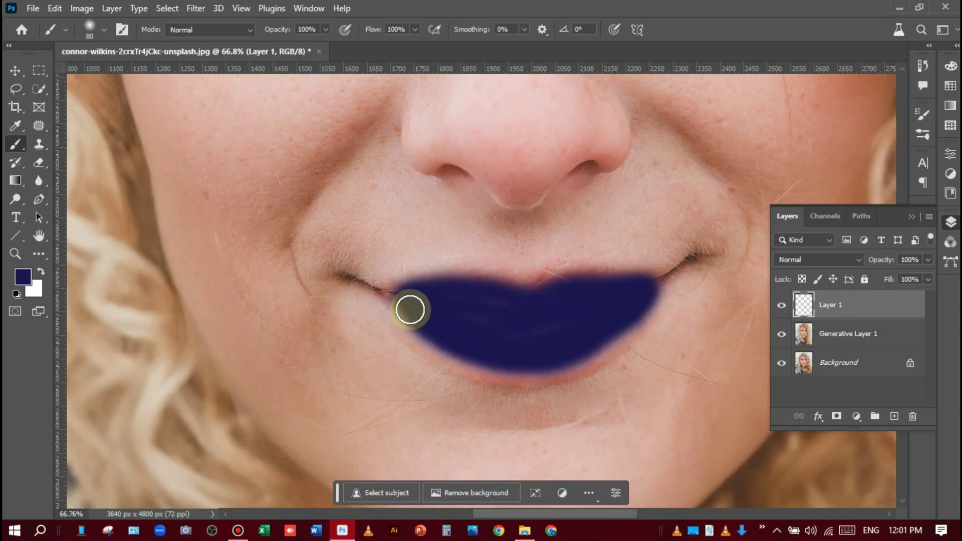
left_click(833, 261)
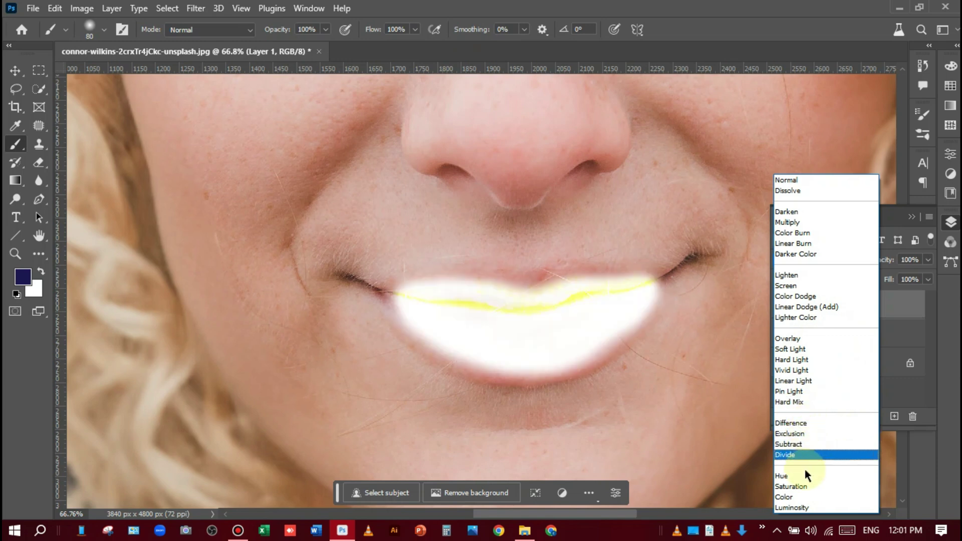
Step: Try Color blend mode on Layer 1, then switch it to Soft Light for plum lips
left_click(802, 497)
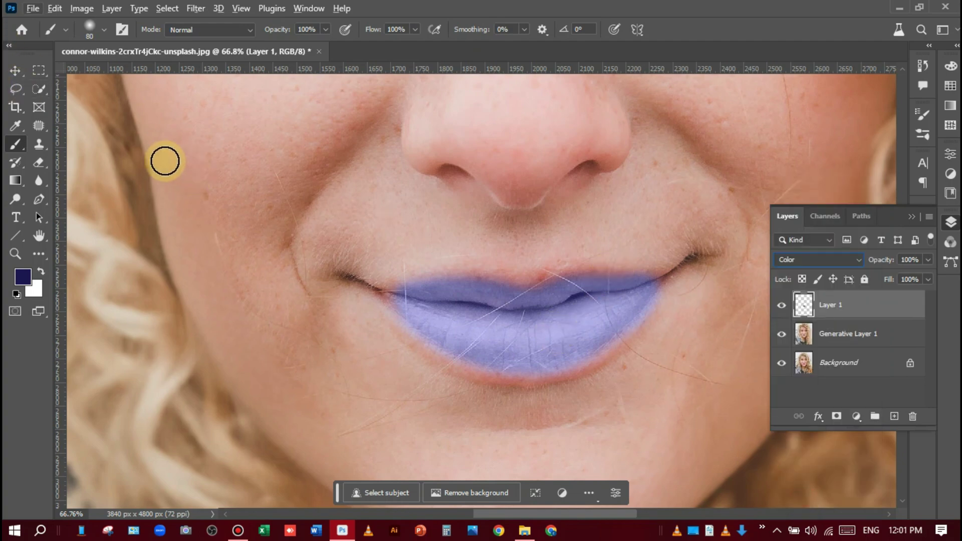
left_click(15, 71)
scroll(521, 289, "down", 4)
scroll(522, 290, "down", 5)
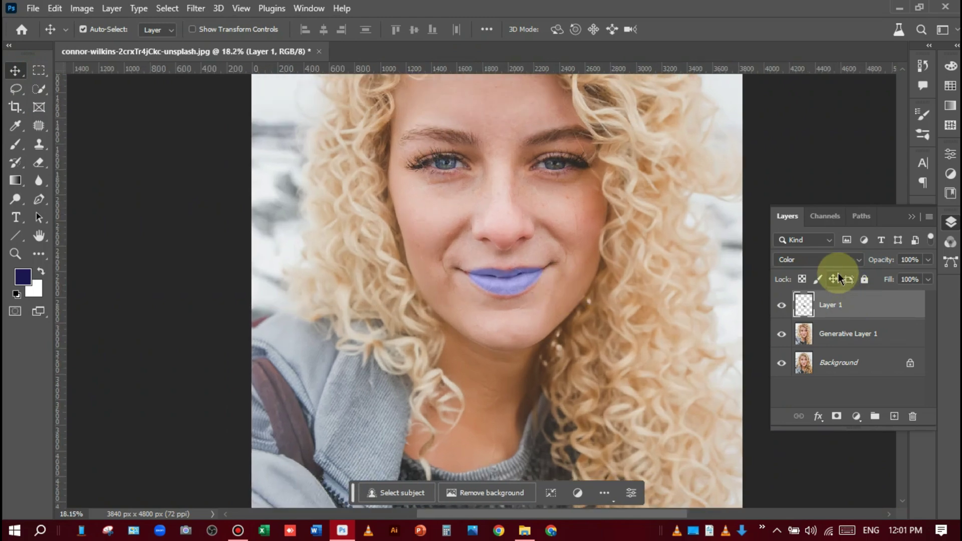
left_click(829, 259)
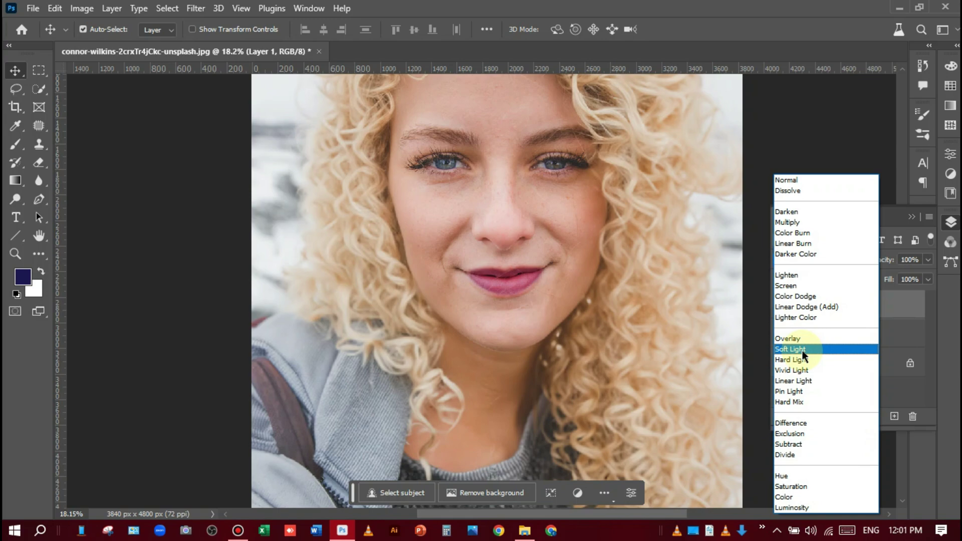
left_click(802, 350)
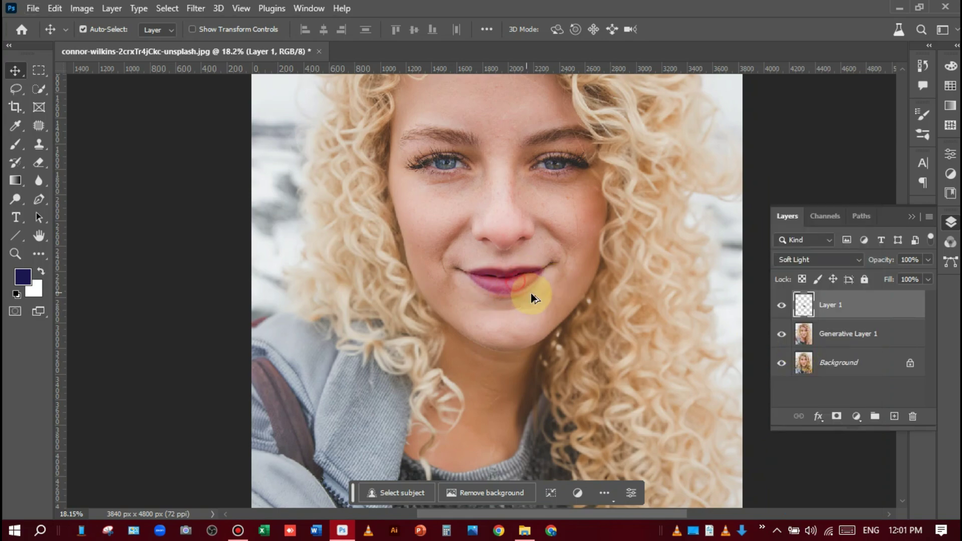
scroll(534, 290, "up", 5)
scroll(519, 286, "down", 6)
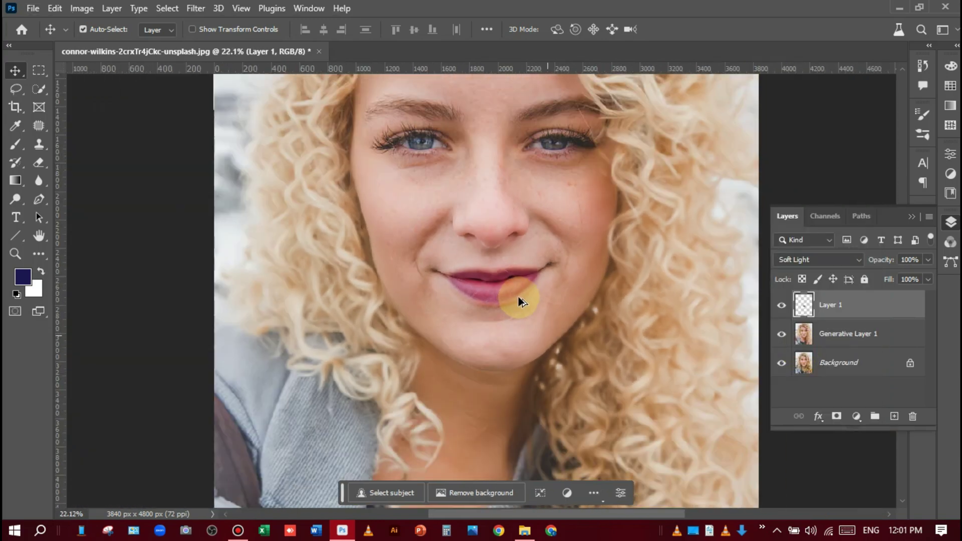
scroll(584, 285, "up", 2)
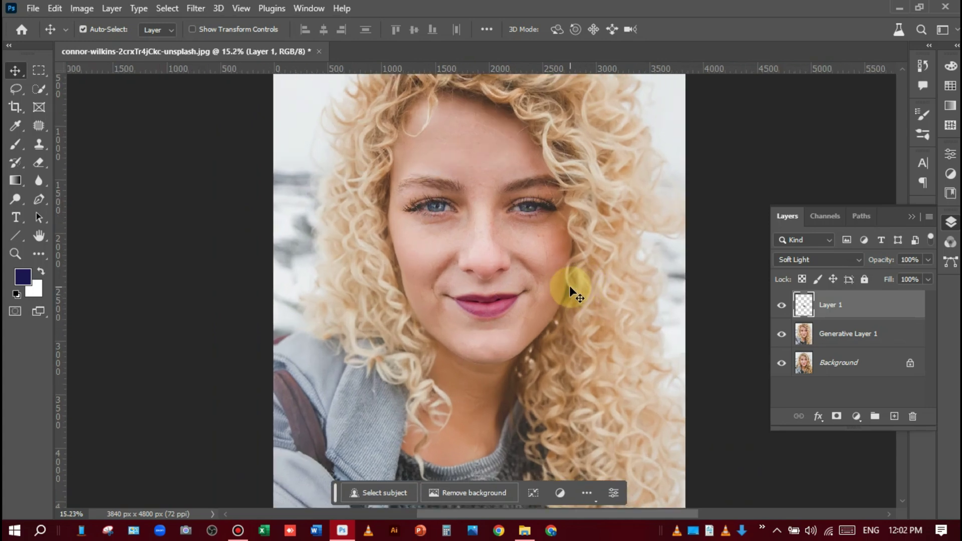
scroll(512, 266, "down", 2)
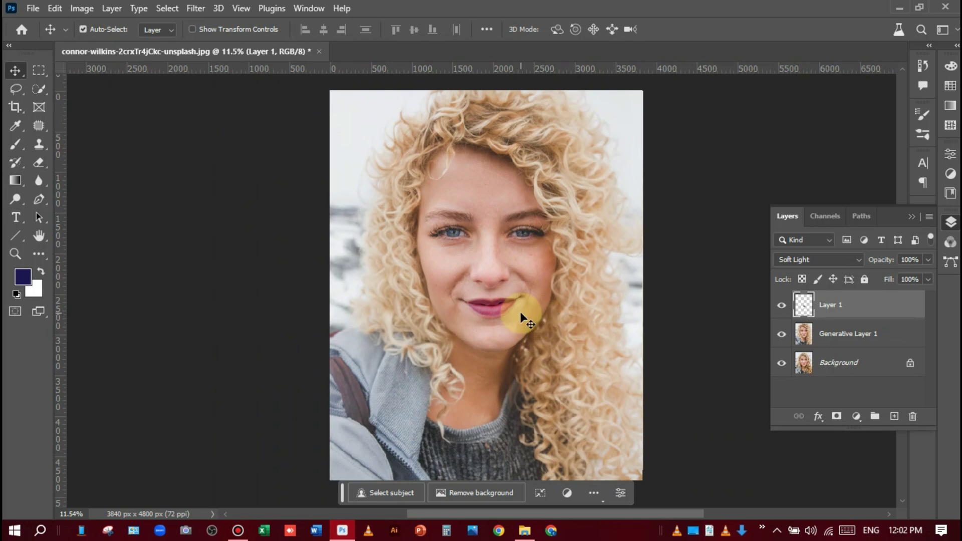
scroll(521, 312, "up", 1)
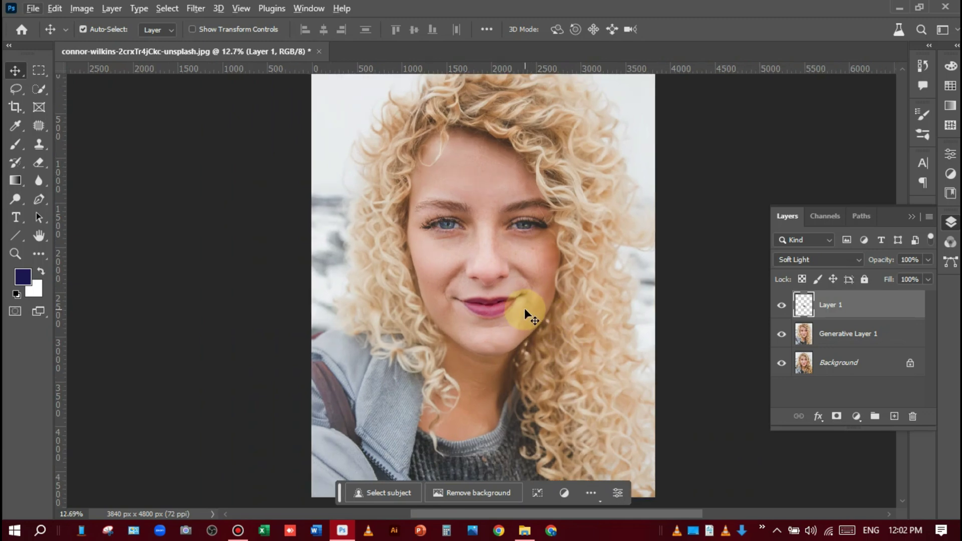
scroll(525, 309, "down", 1)
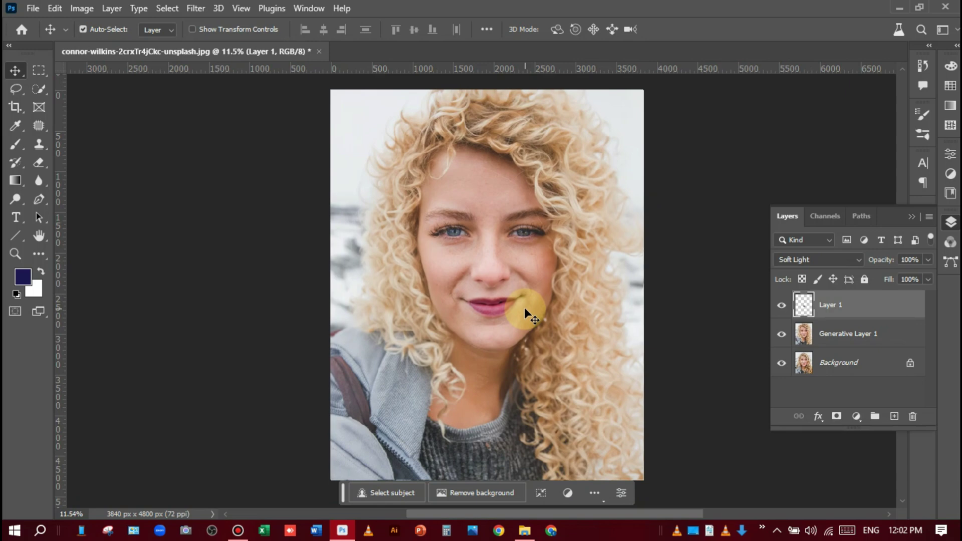
Step: Group Layer 1 with Generative Layer 1 as Group 1 and toggle its visibility to compare
left_click(841, 335)
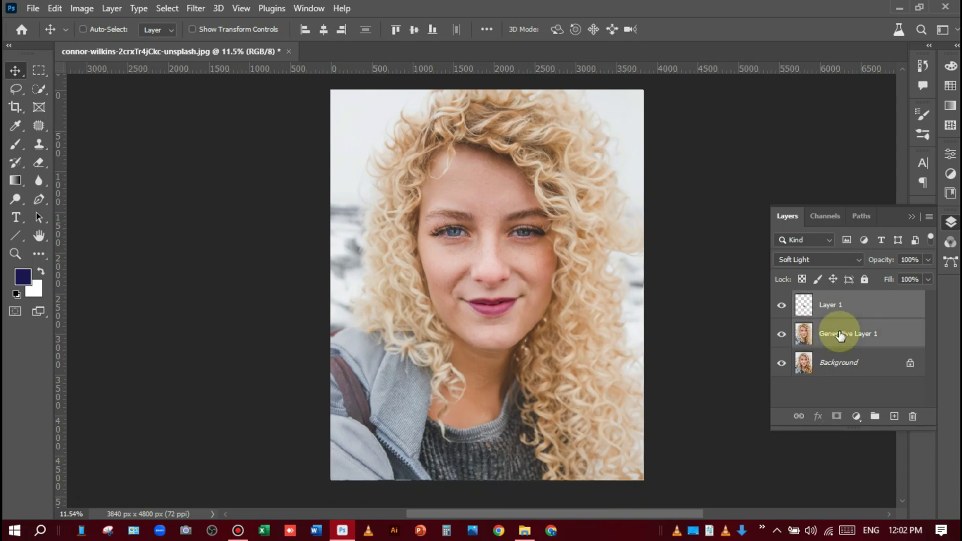
key("ctrl+g")
left_click(781, 299)
left_click(781, 299)
left_click(781, 300)
left_click(781, 300)
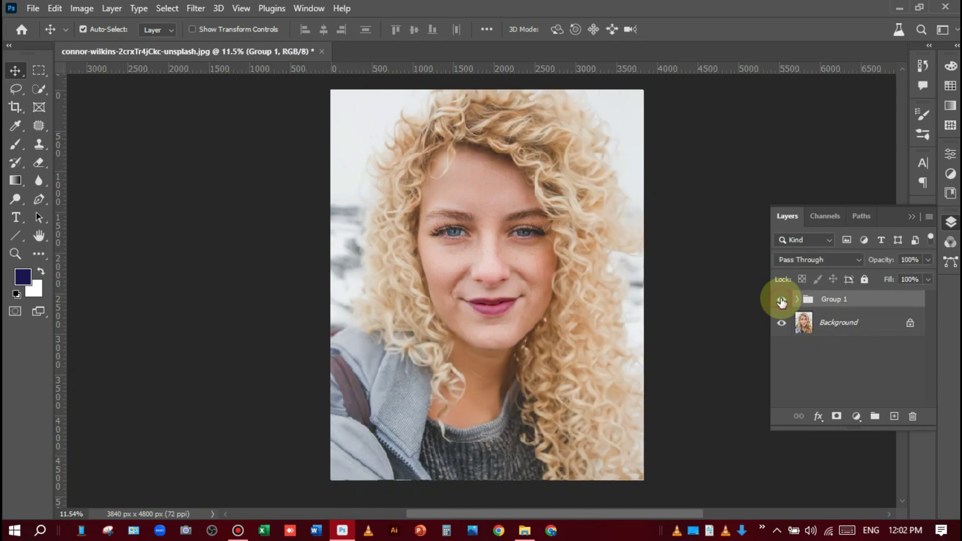
left_click(781, 300)
left_click(781, 299)
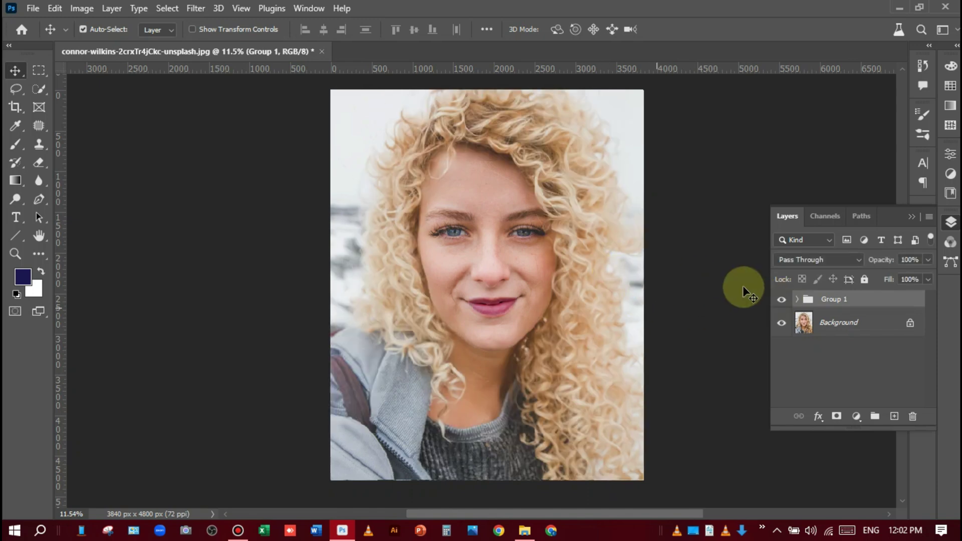
left_click(912, 217)
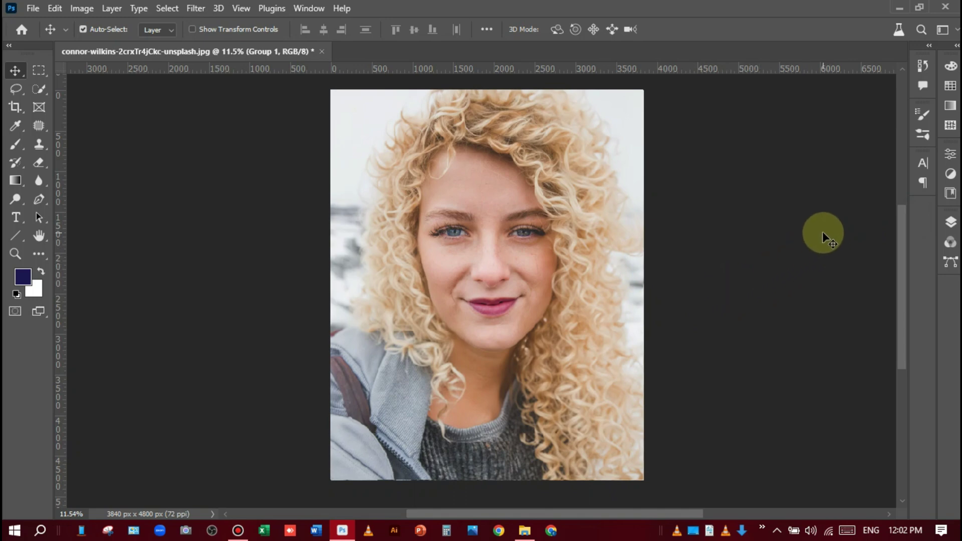